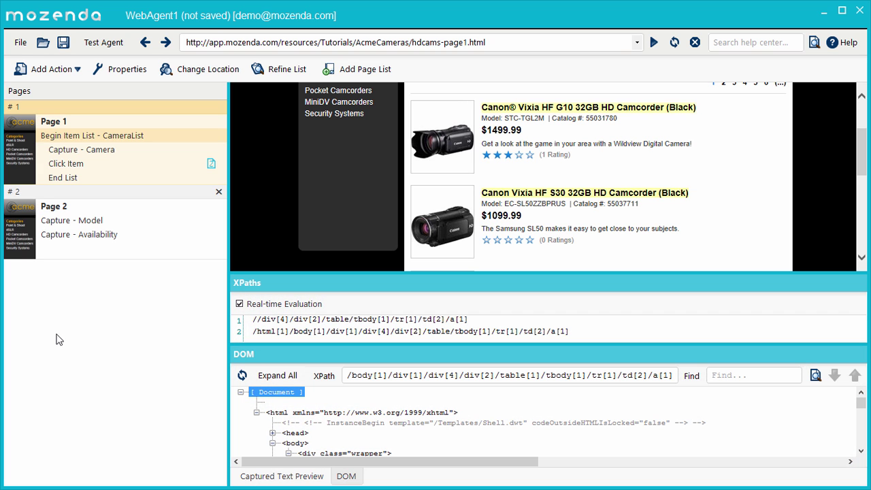
Open Agent Builder Settings from the File menu to check XPaths, DOM and Auto DOM Navigation
mouse_move(29, 133)
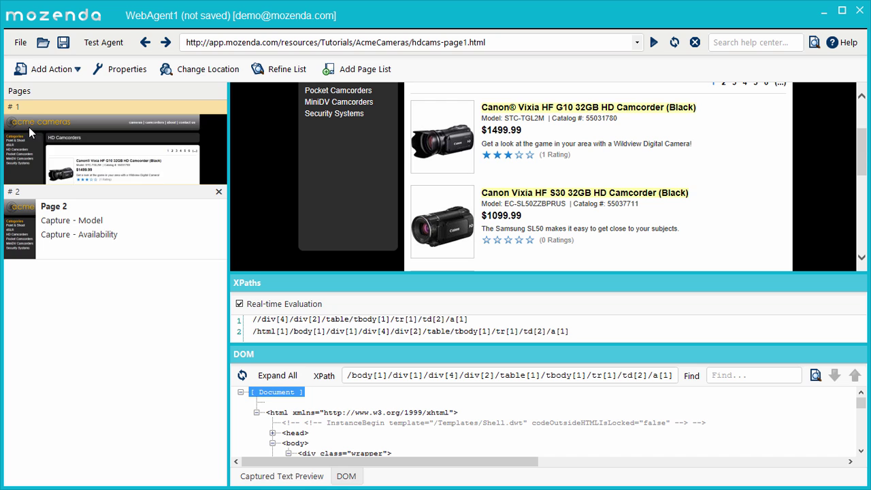
left_click(21, 42)
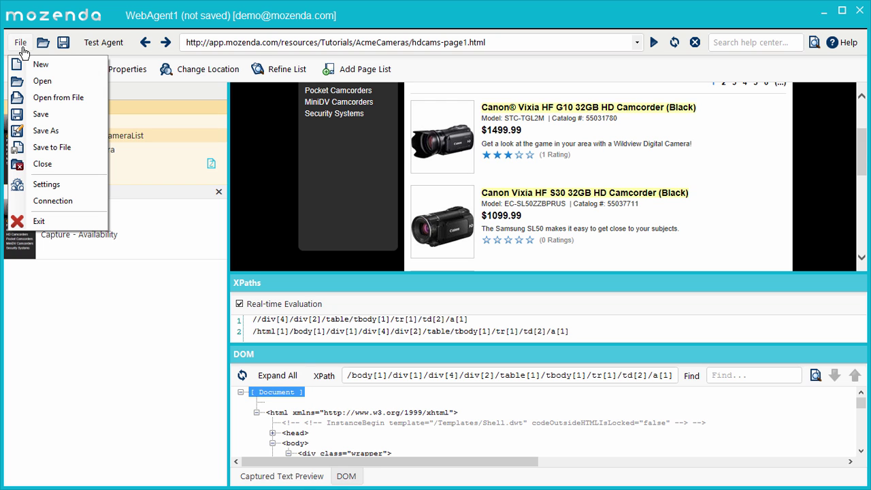
left_click(85, 185)
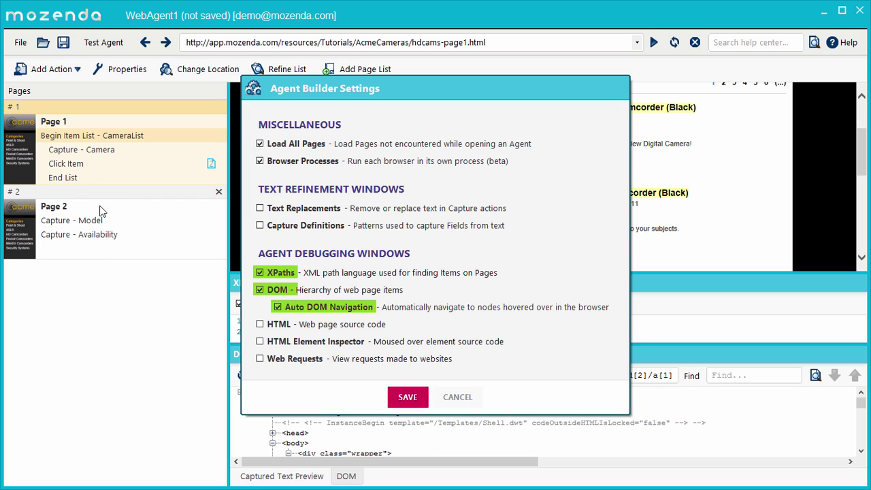
Save the Agent Builder settings so the XPaths and DOM panels stay visible
left_click(410, 406)
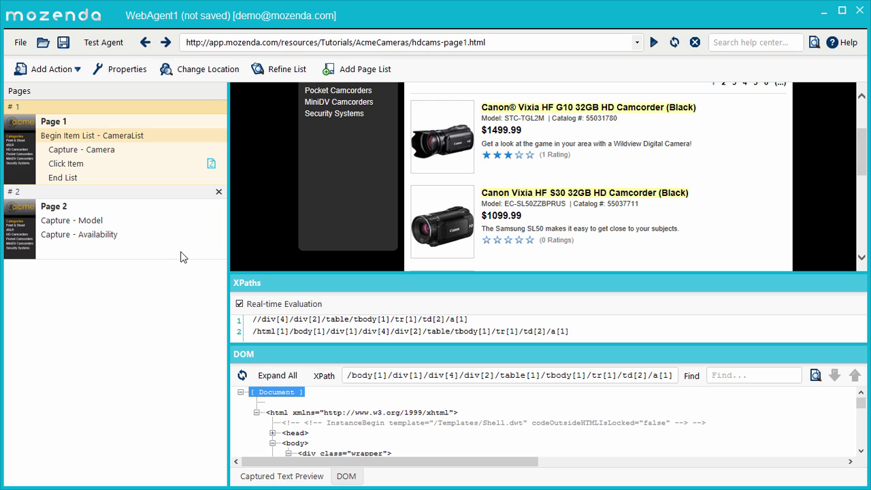
After the Availability capture, capture the rating stars' text as 'Star Rating'
left_click(171, 233)
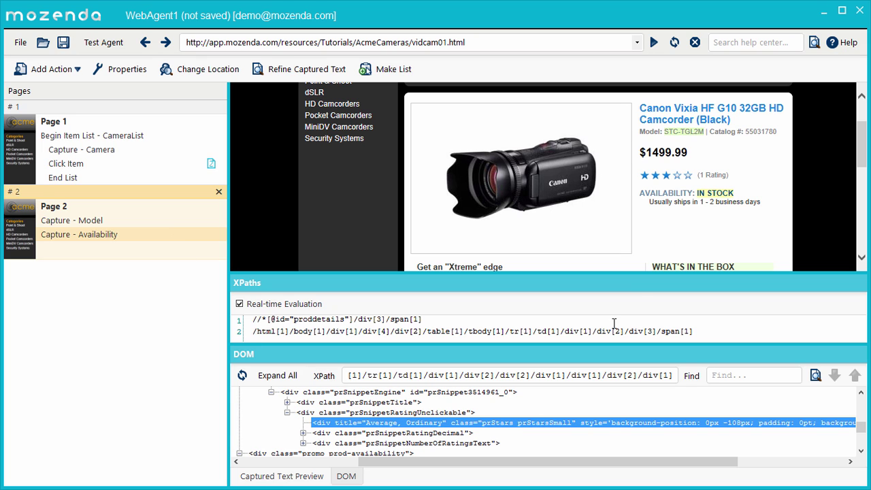
left_click(676, 178)
left_click(697, 228)
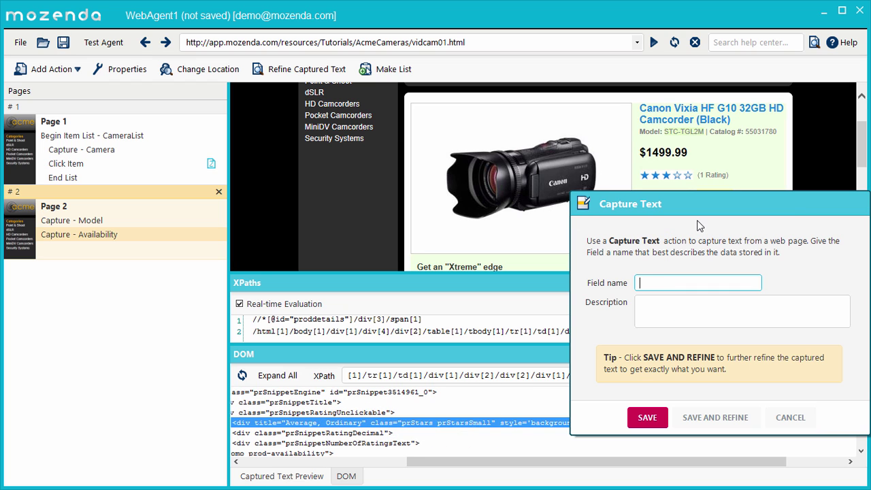
type("Star Rating")
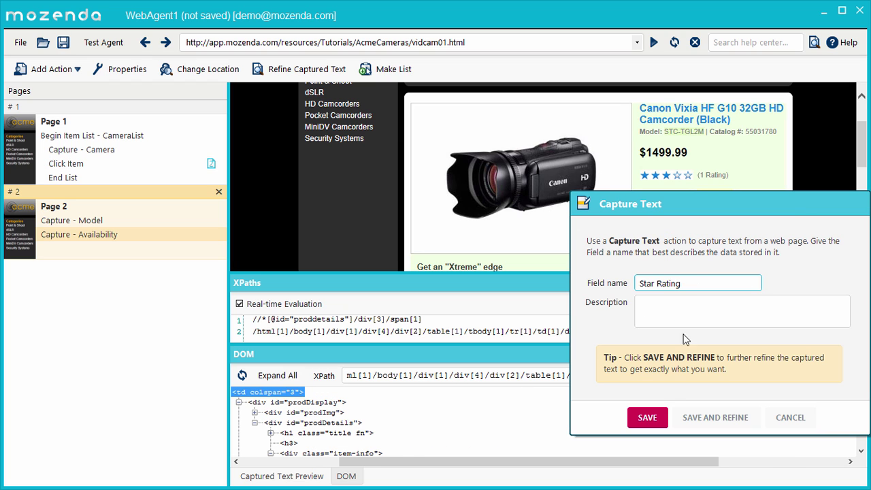
left_click(647, 417)
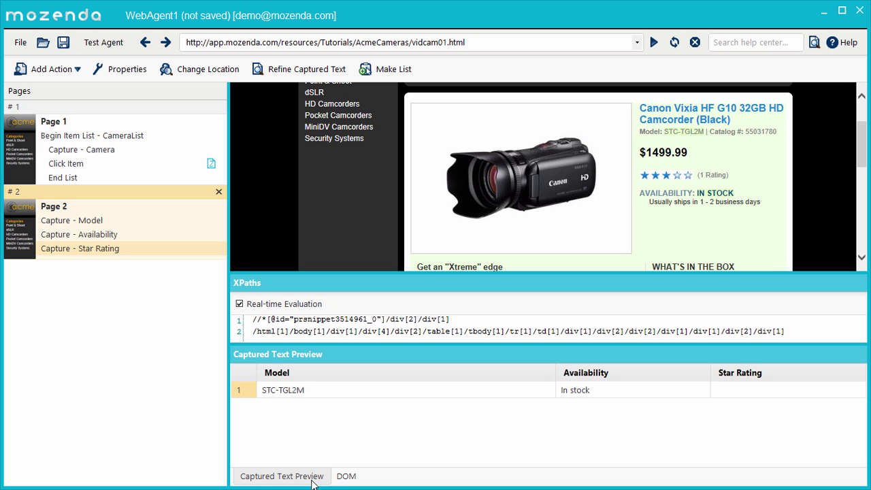
In the DOM tree, expand prSnippetRatingDecimal and select its hidden '3 stars' text
left_click(353, 480)
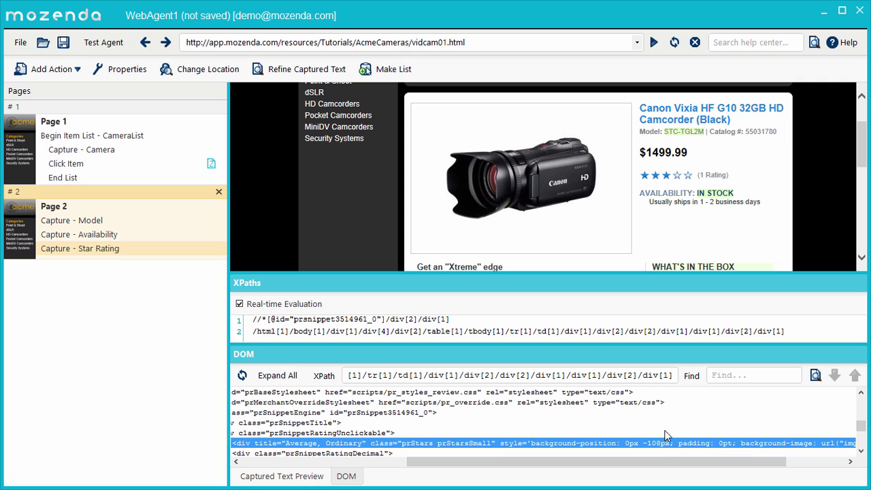
left_click_drag(658, 468, 608, 476)
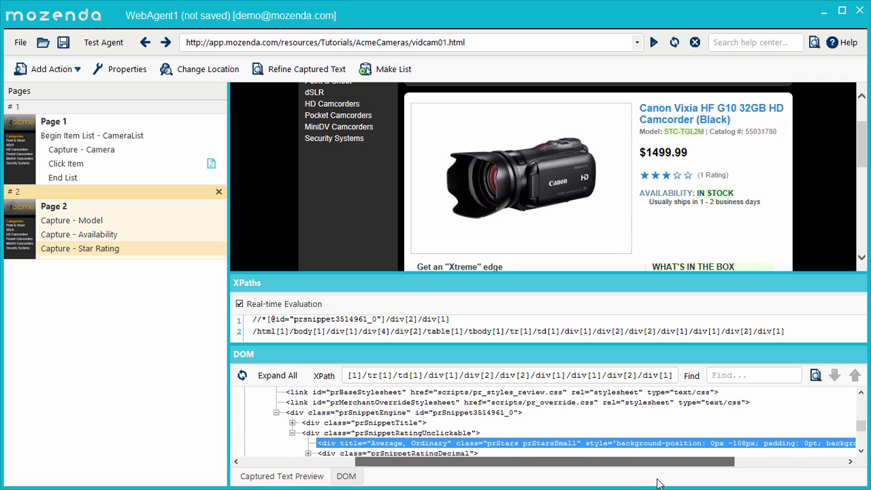
left_click(861, 451)
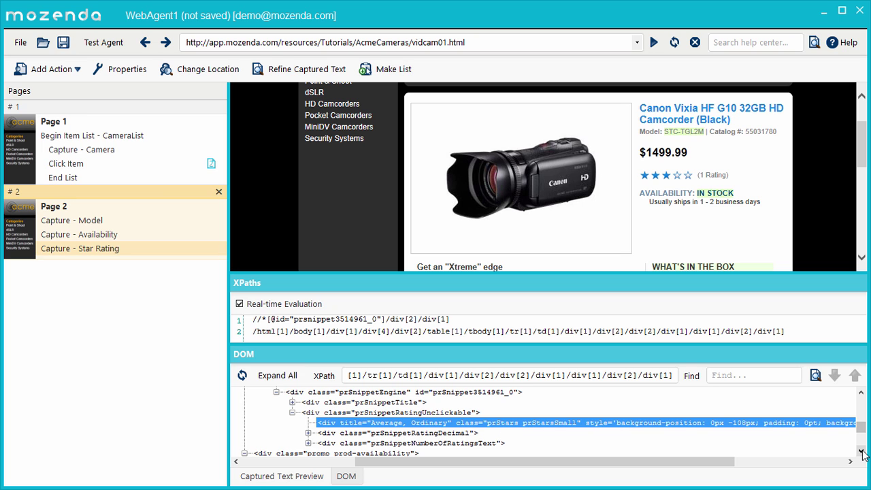
left_click(308, 443)
left_click(309, 422)
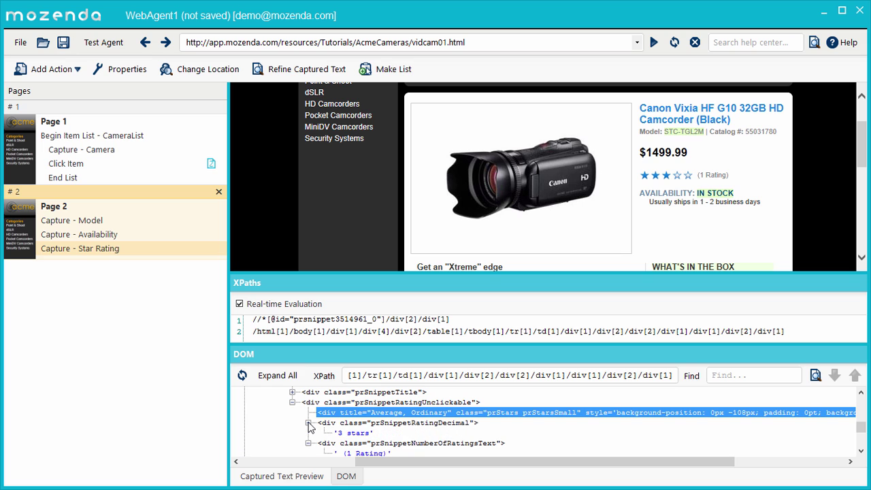
left_click(352, 434)
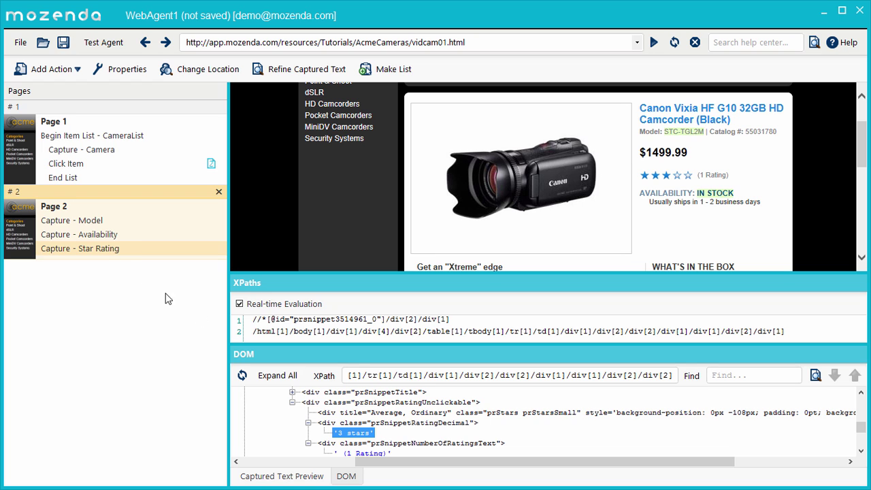
left_click_drag(785, 331, 240, 325)
key("Delete")
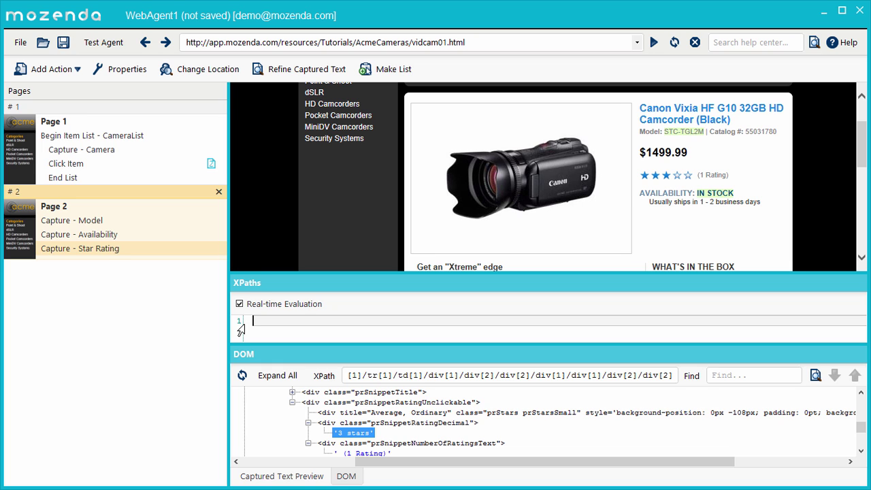
type("//")
type("div")
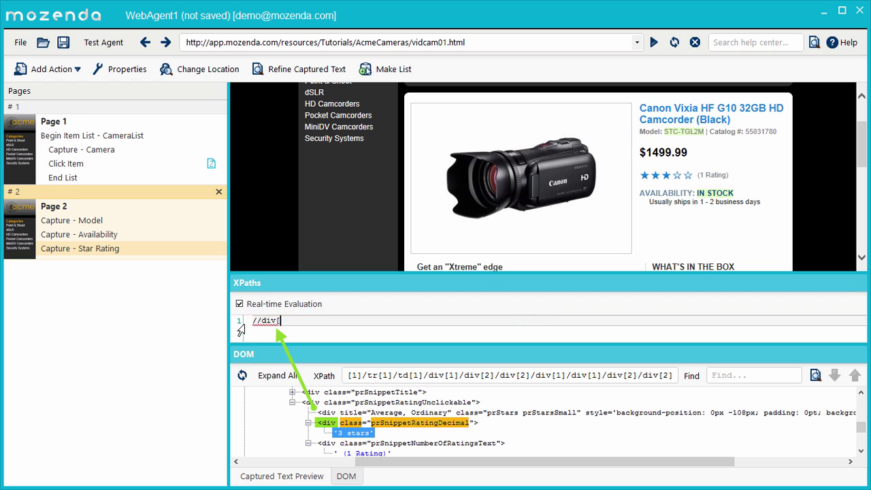
type("[@class")
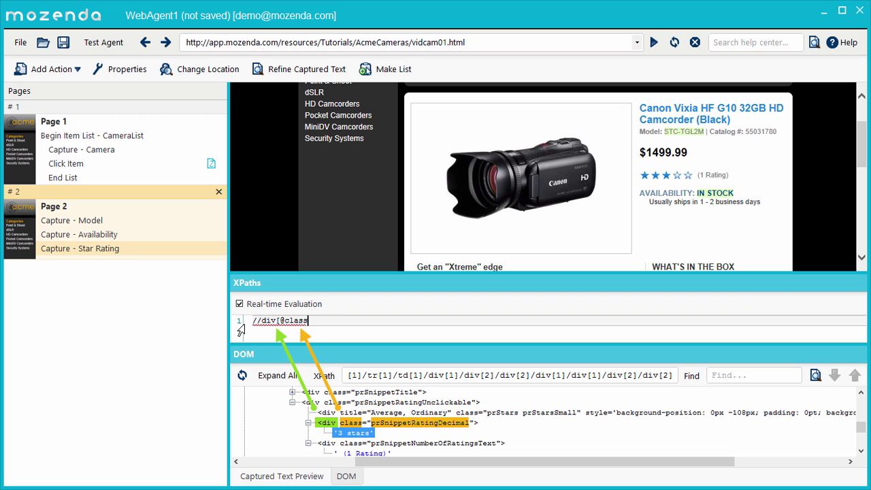
type("=\"prSnippetRatingDecimal\"]")
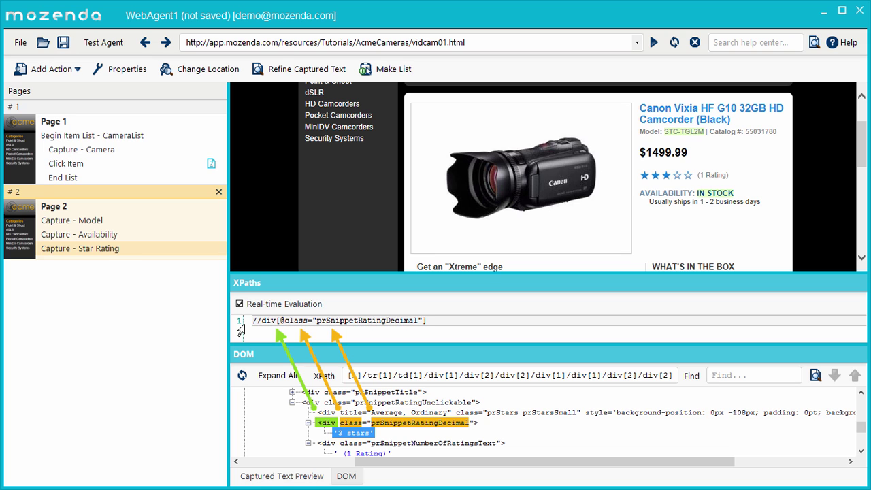
left_click(269, 477)
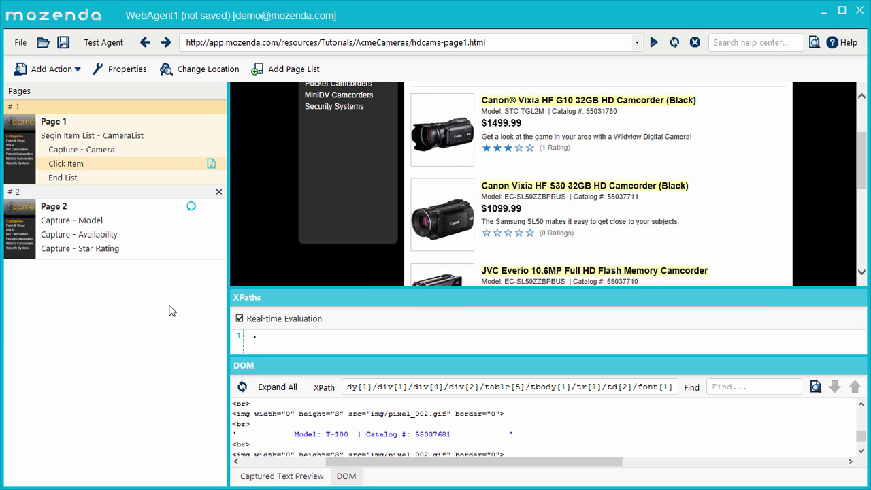
Capture the $1499.99 list price as Price, then dismiss the Element Not Found warning
left_click(503, 126)
left_click(520, 174)
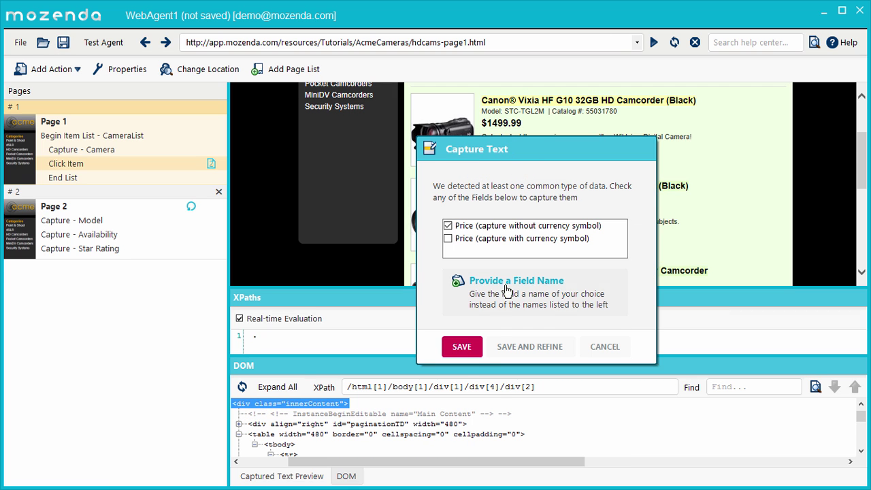
left_click(482, 352)
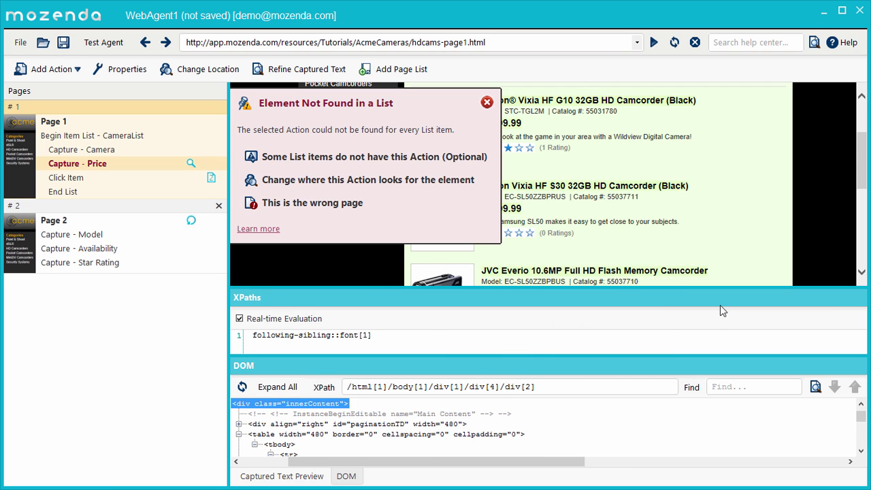
left_click_drag(858, 172, 867, 232)
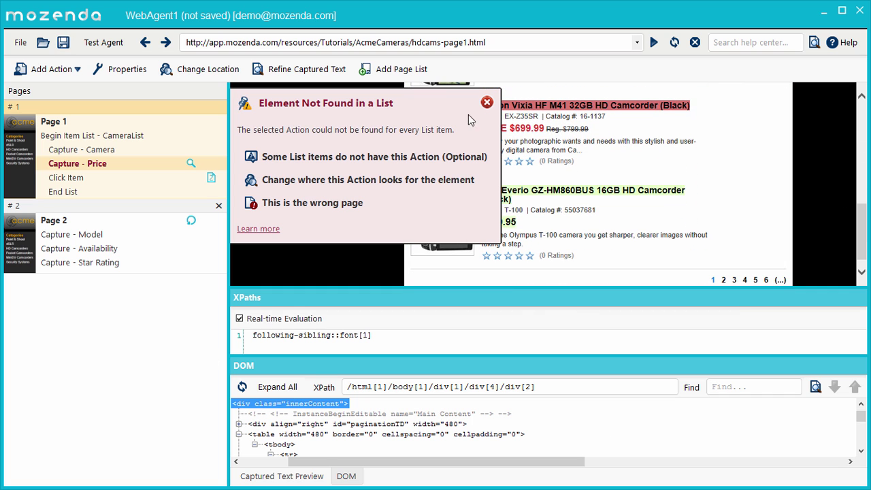
left_click(487, 106)
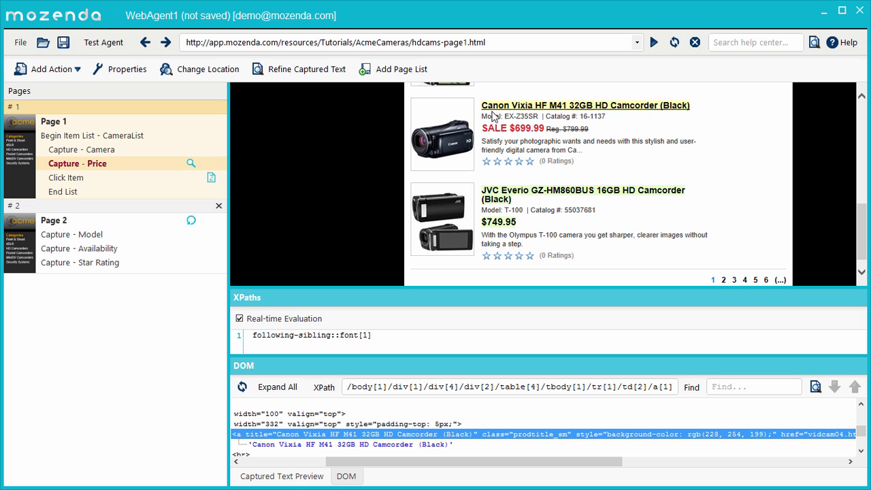
Compare the SALE $699.99 and $749.95 price elements, ending on the 'ourprice red' span
left_click(500, 128)
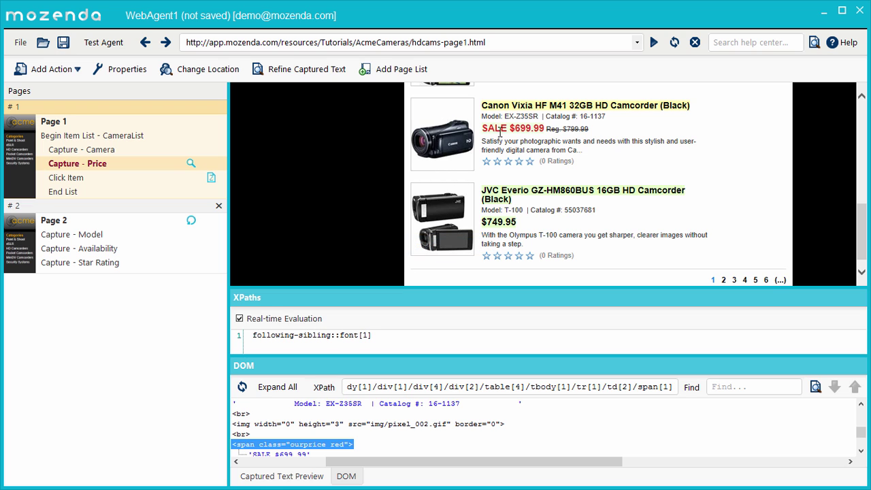
left_click(494, 220)
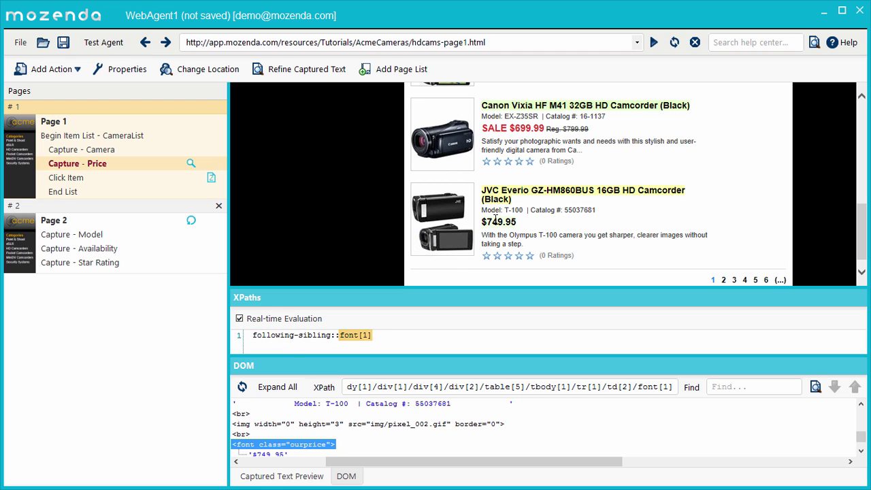
left_click(521, 128)
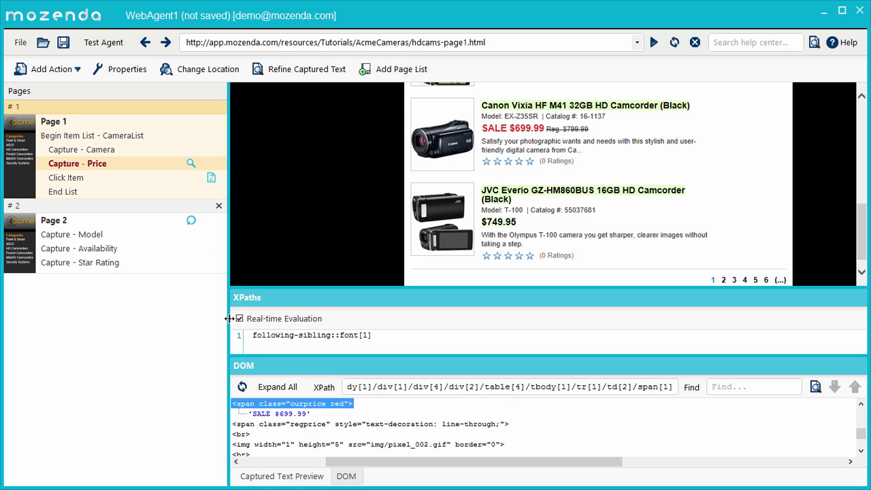
left_click(397, 339)
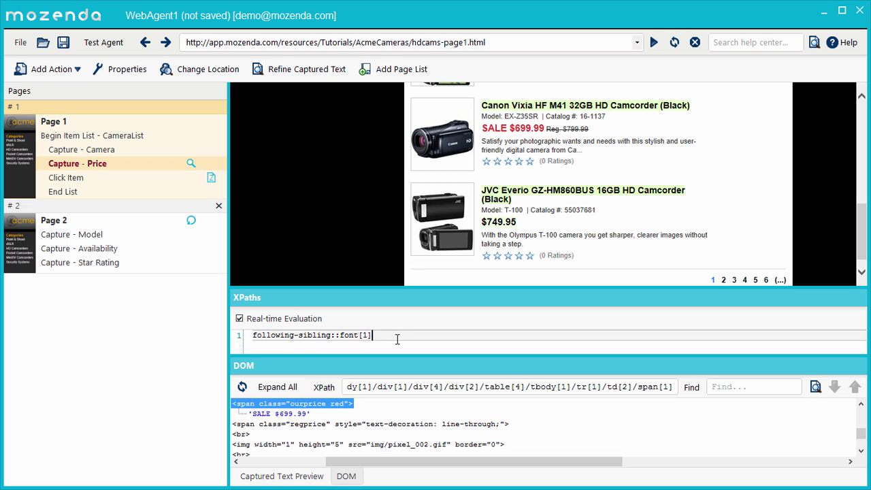
key("Left")
key("Left")
key("Left")
key("shift+Left")
key("shift+Left")
key("shift+Left")
key("shift+Left")
type("*")
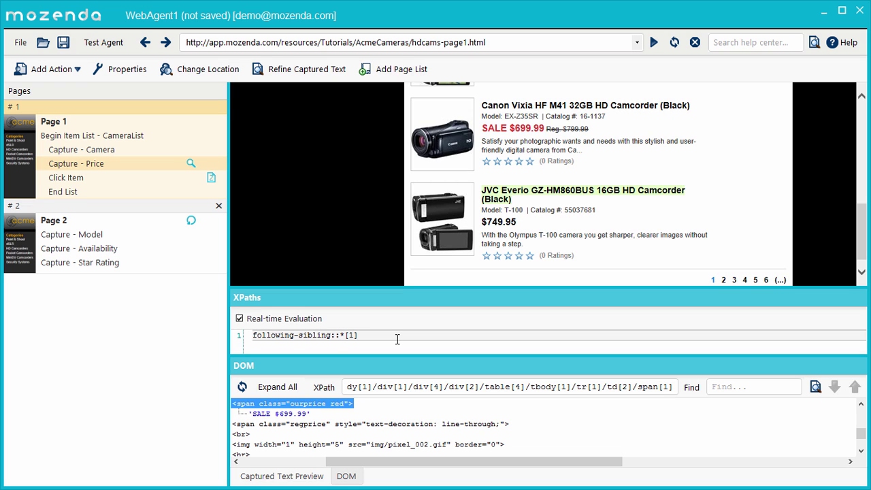
key("Right")
key("shift+Right")
type("contains(")
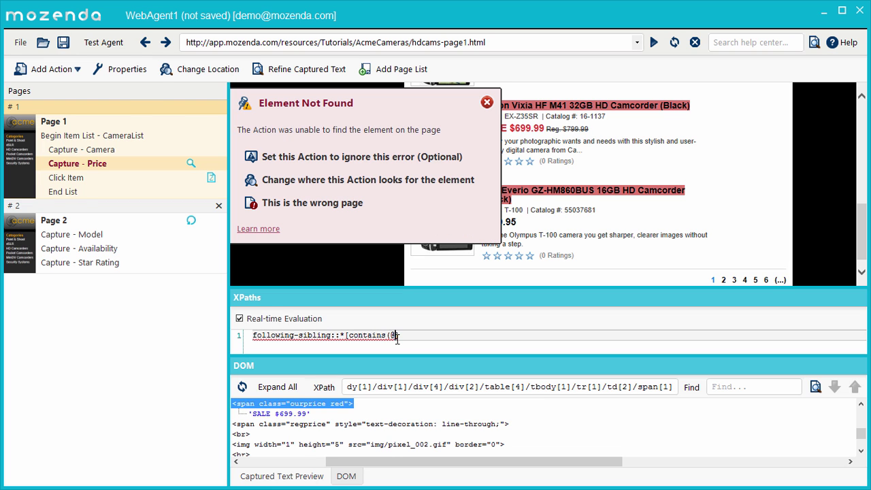
type("@class,\"ourprice\")")
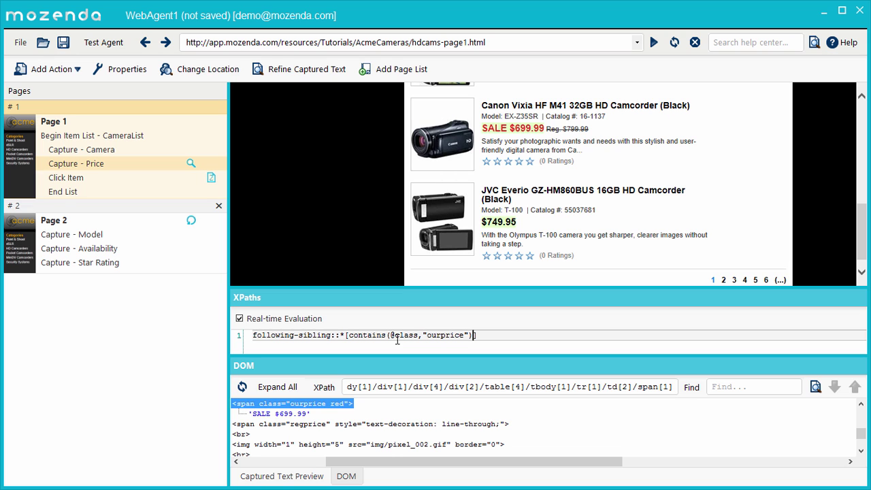
left_click(302, 477)
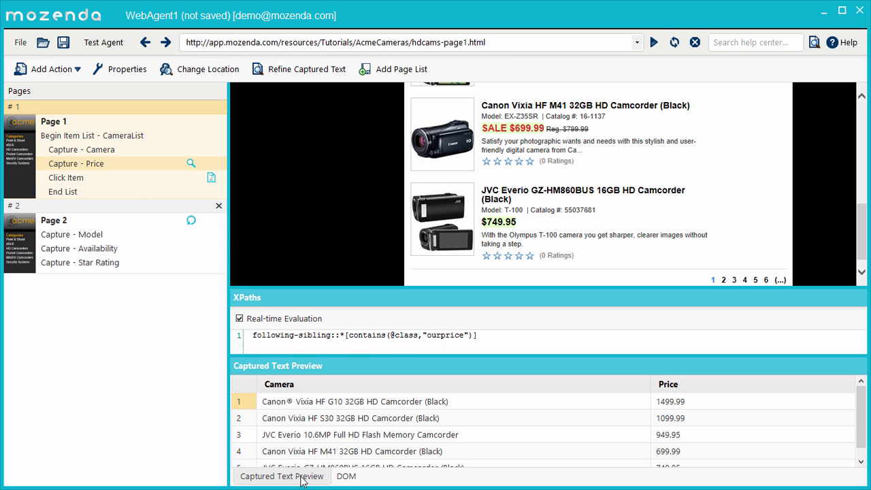